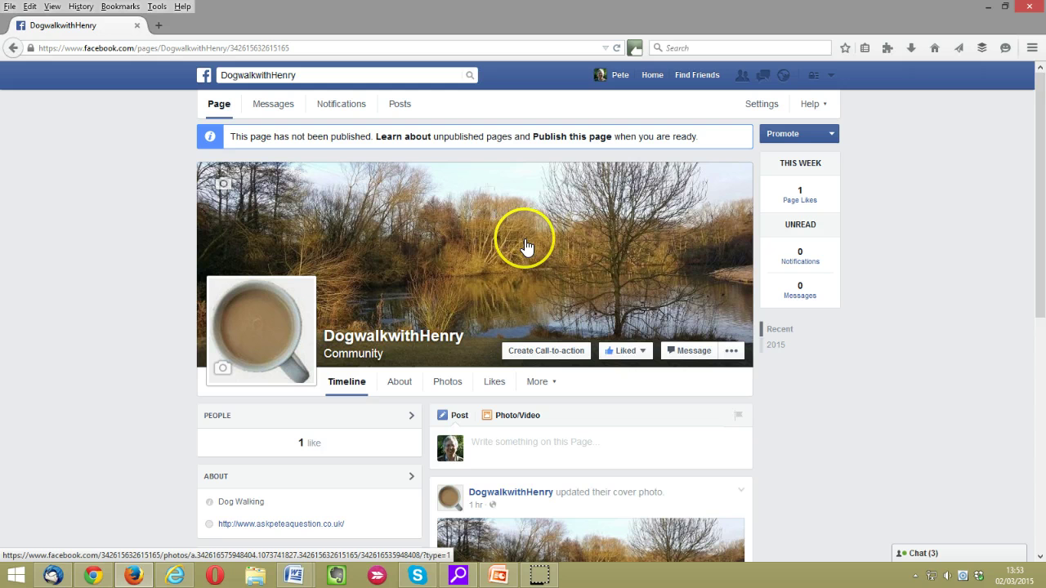
Step: Look over the DogwalkwithHenry page's timeline and the Page Info fields in its About section
scroll(733, 360, "down", 5)
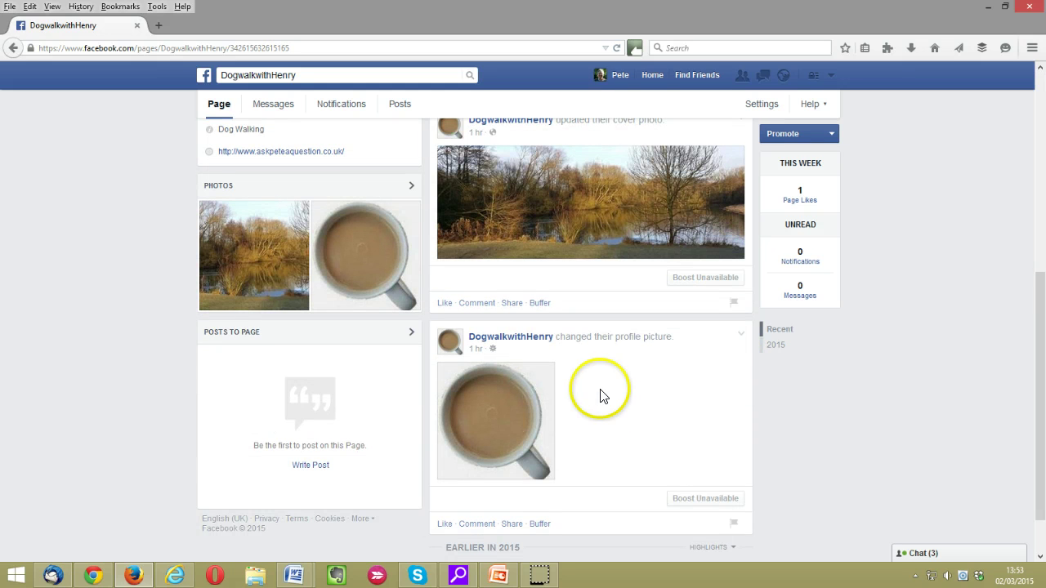
scroll(505, 416, "up", 5)
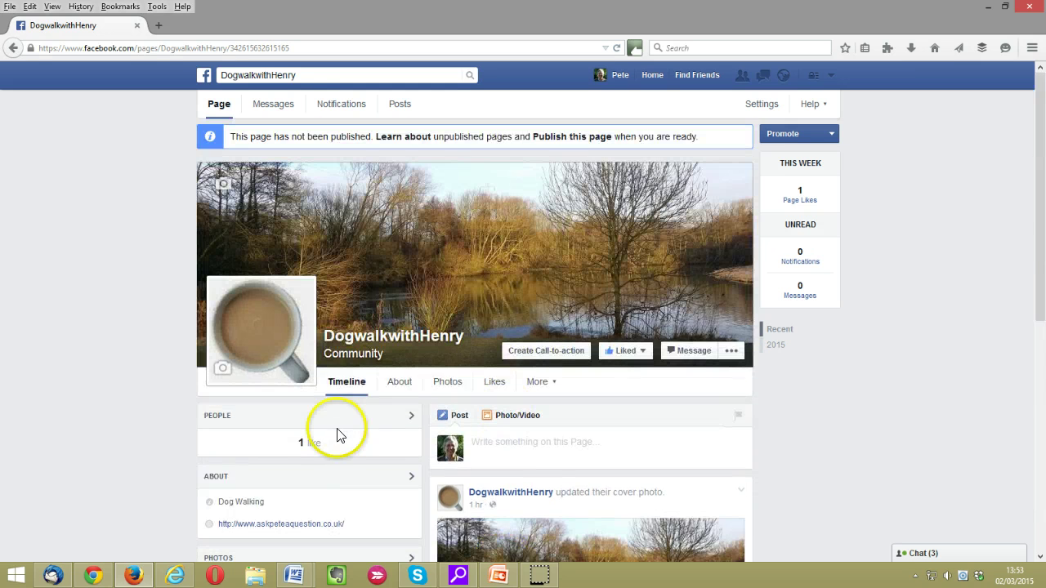
left_click(216, 481)
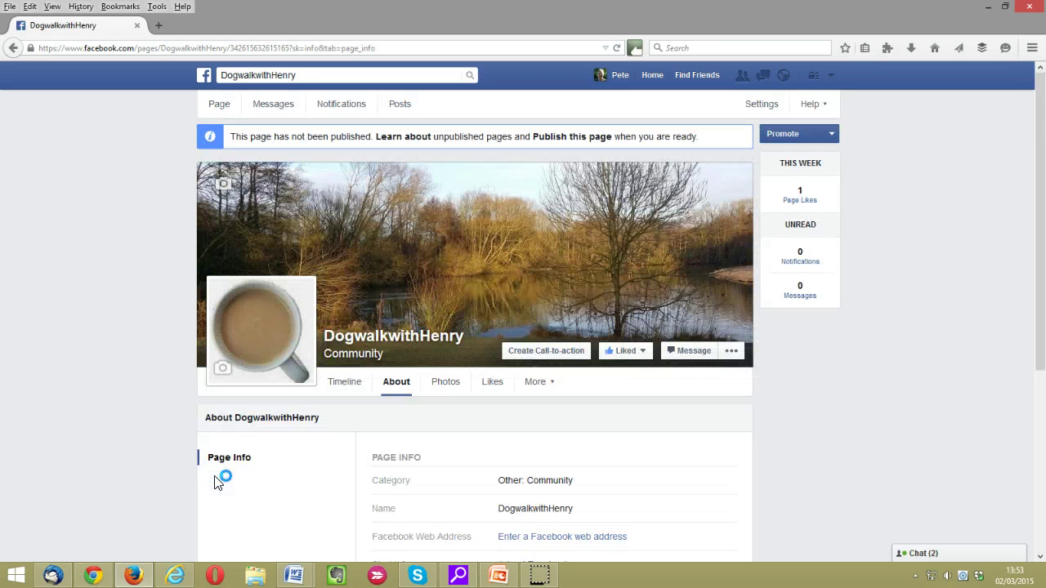
scroll(260, 474, "down", 3)
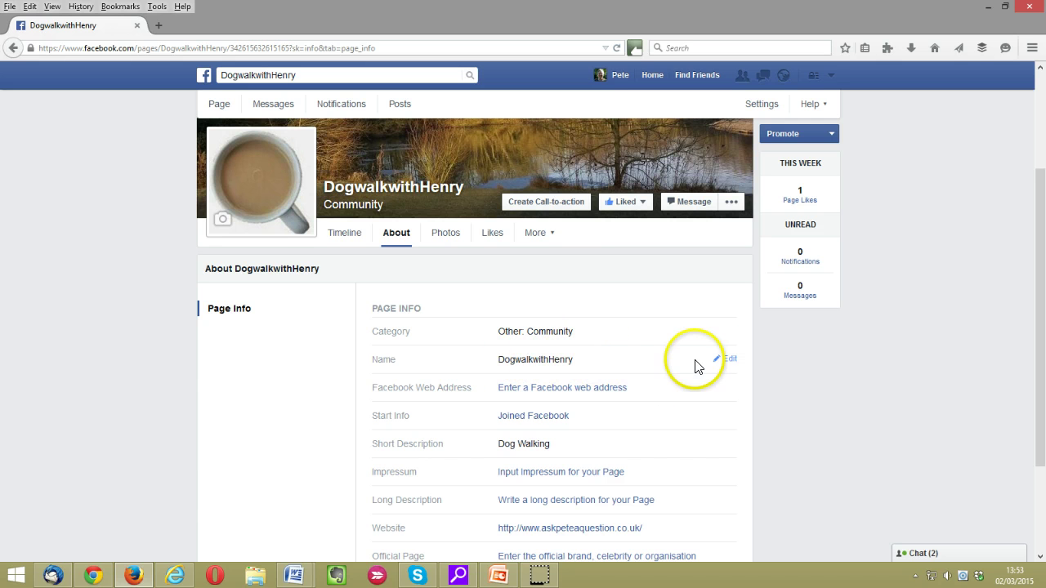
scroll(578, 368, "down", 2)
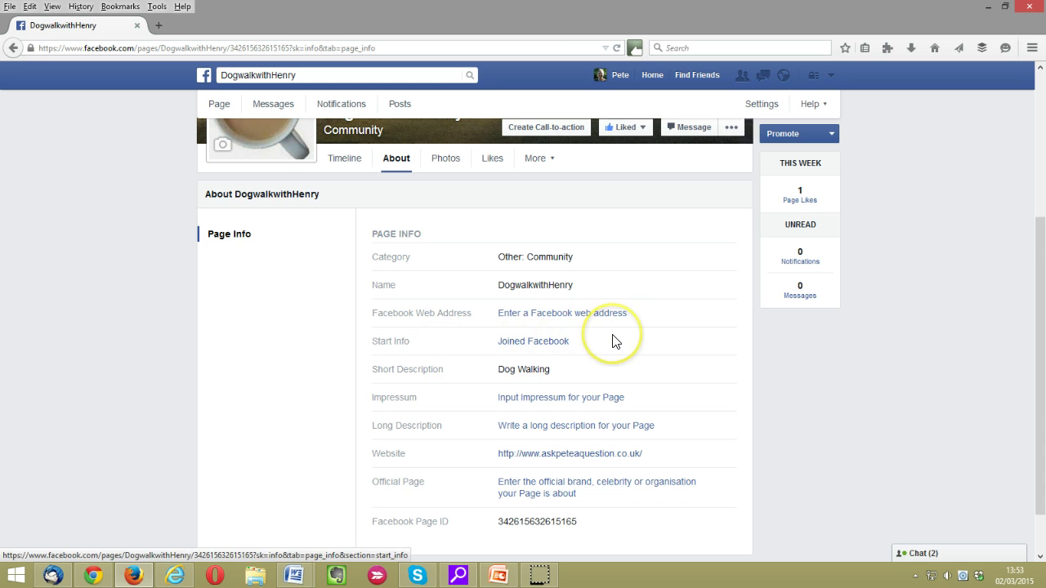
scroll(612, 341, "down", 2)
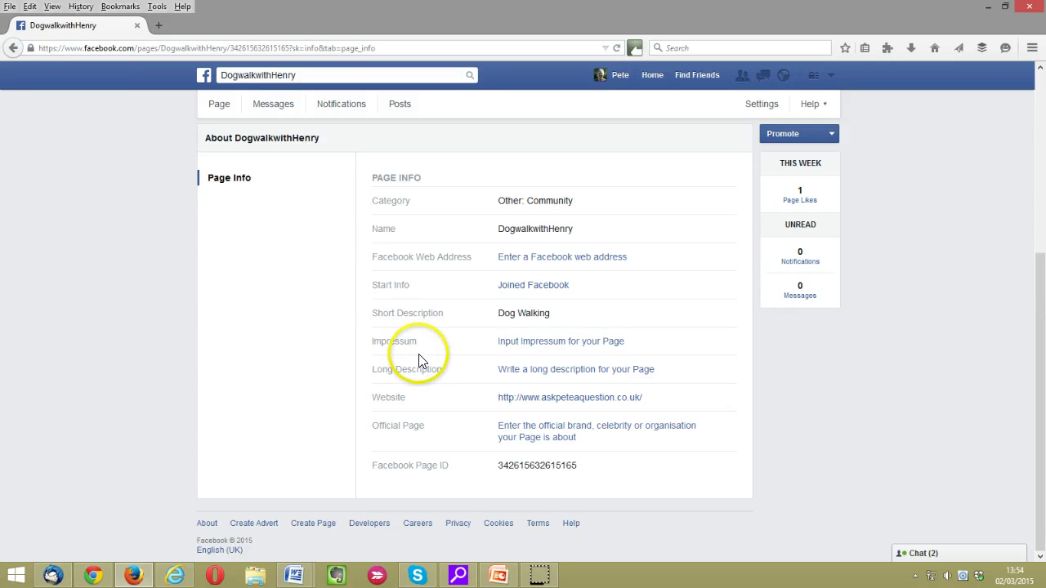
Step: Set the page's Impressum to "Wicaly Services Limited Trading as IlluminateICT" and save it
left_click(527, 350)
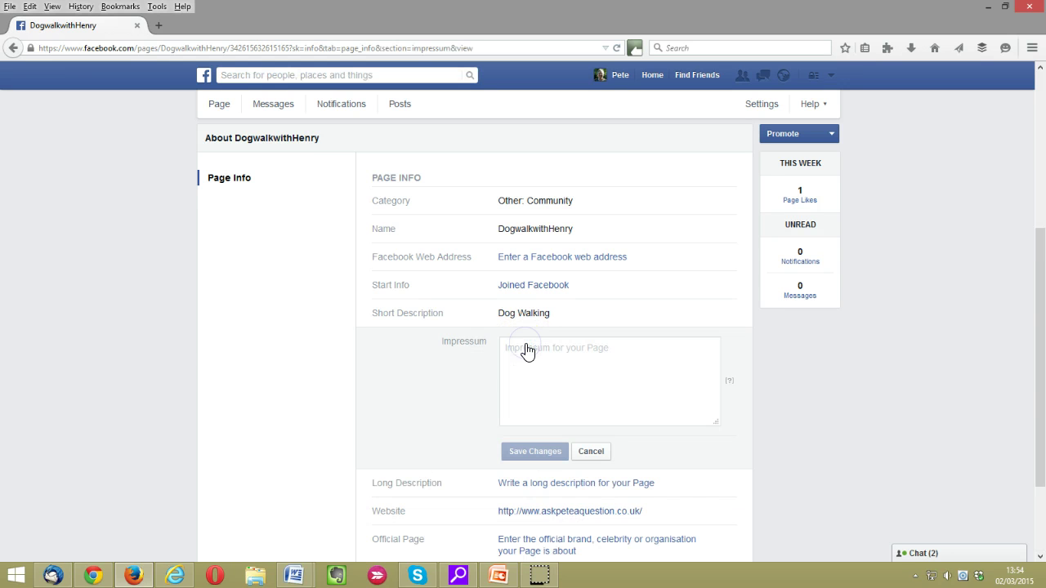
left_click(519, 351)
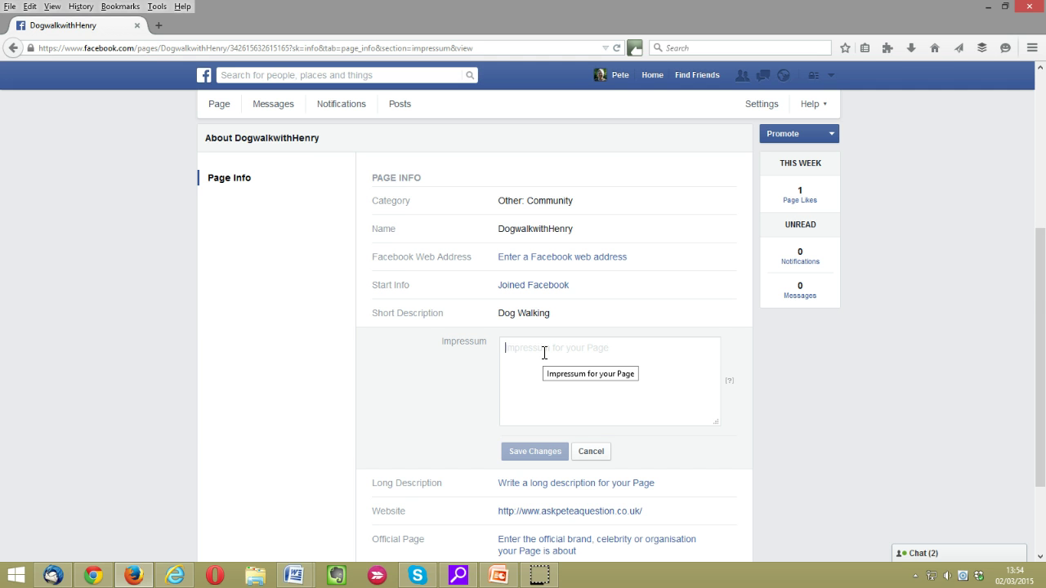
type("Wical")
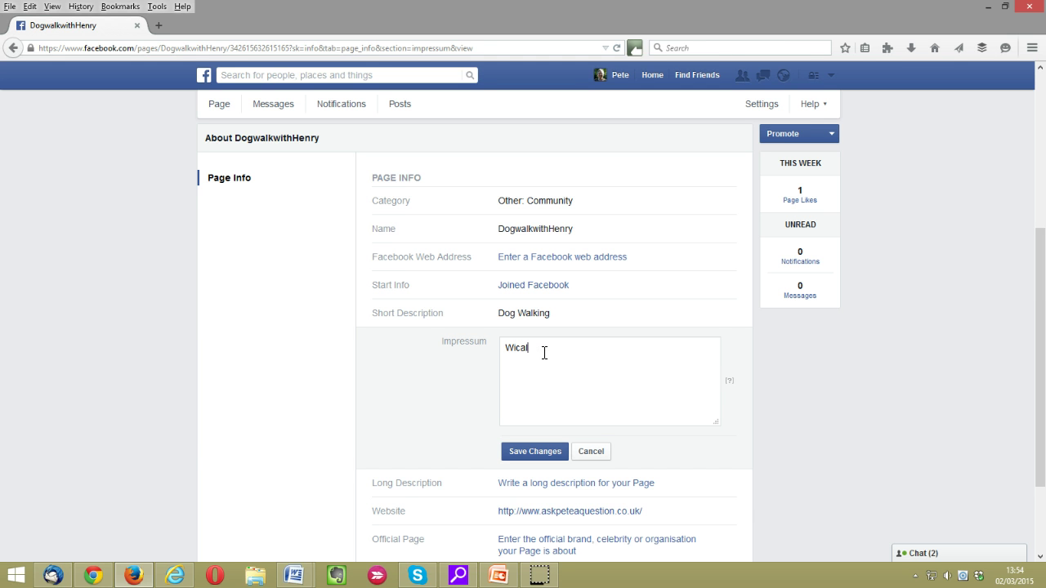
type("y Services Limited Trading as Illumin")
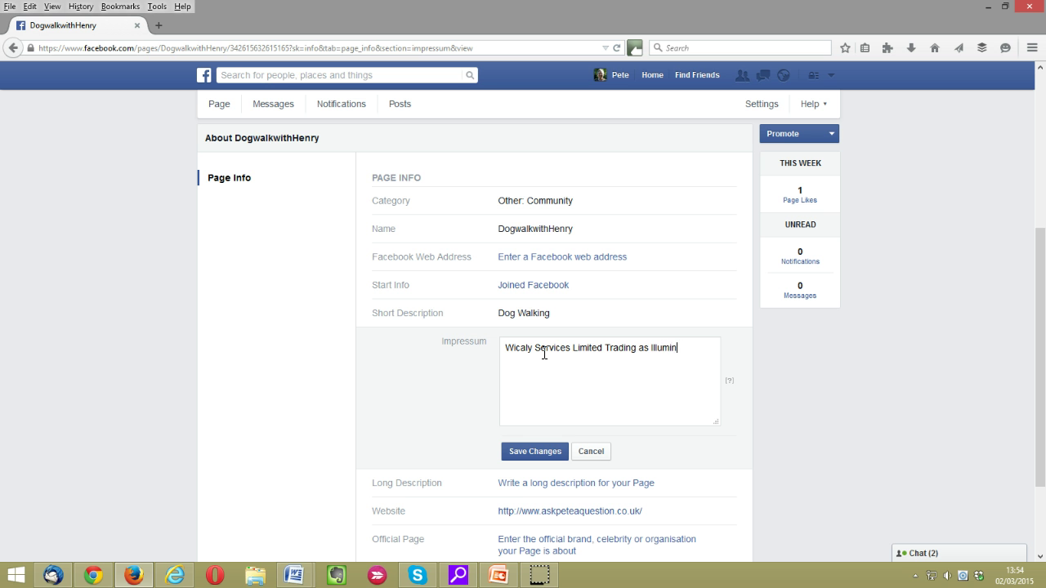
type("ateICT")
left_click(546, 403)
left_click(523, 451)
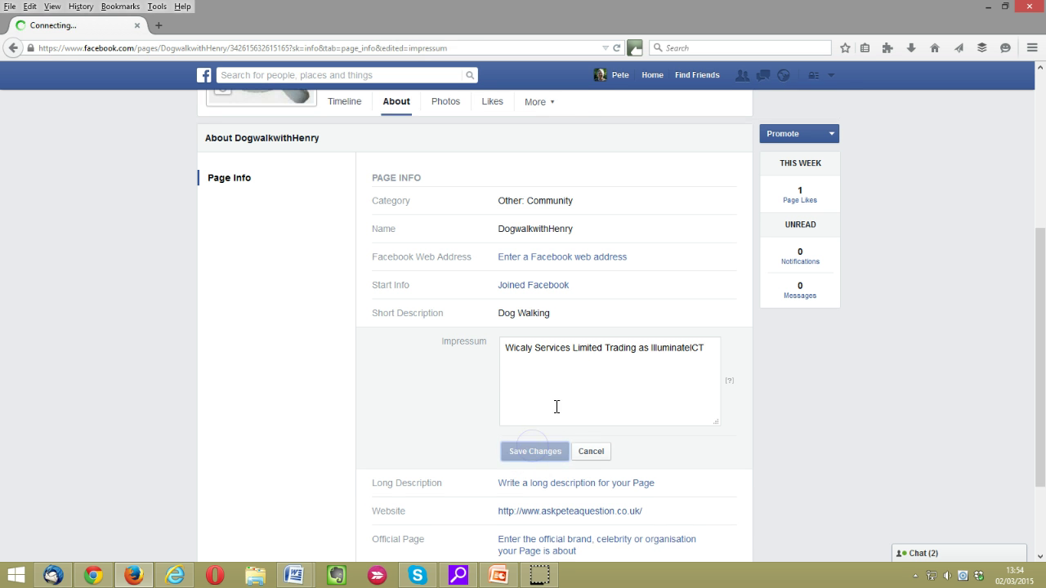
Step: Publish the page by turning off Unpublish Page in its Page Visibility setting and saving the change
scroll(564, 381, "down", 5)
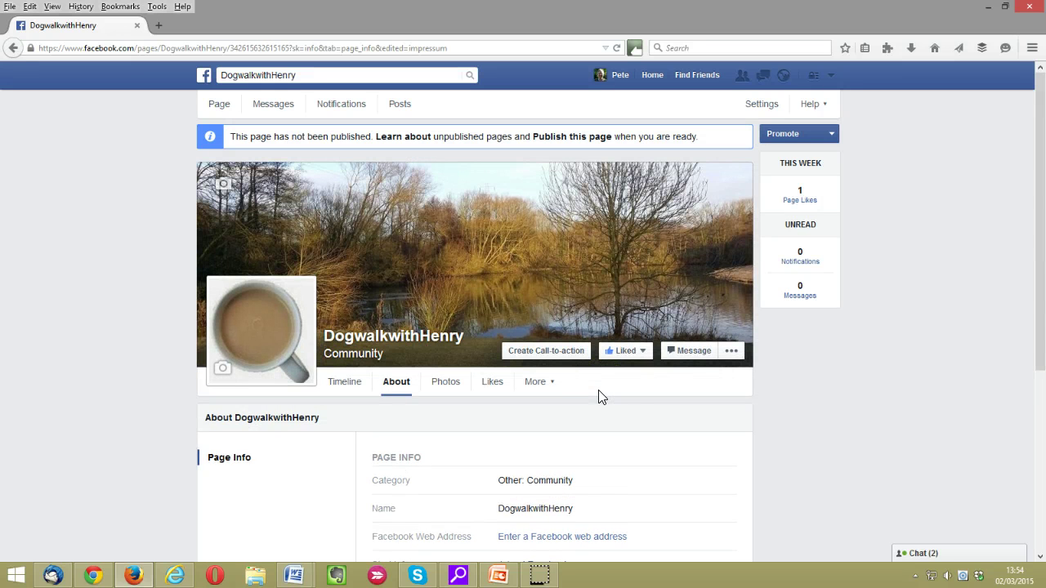
left_click(753, 114)
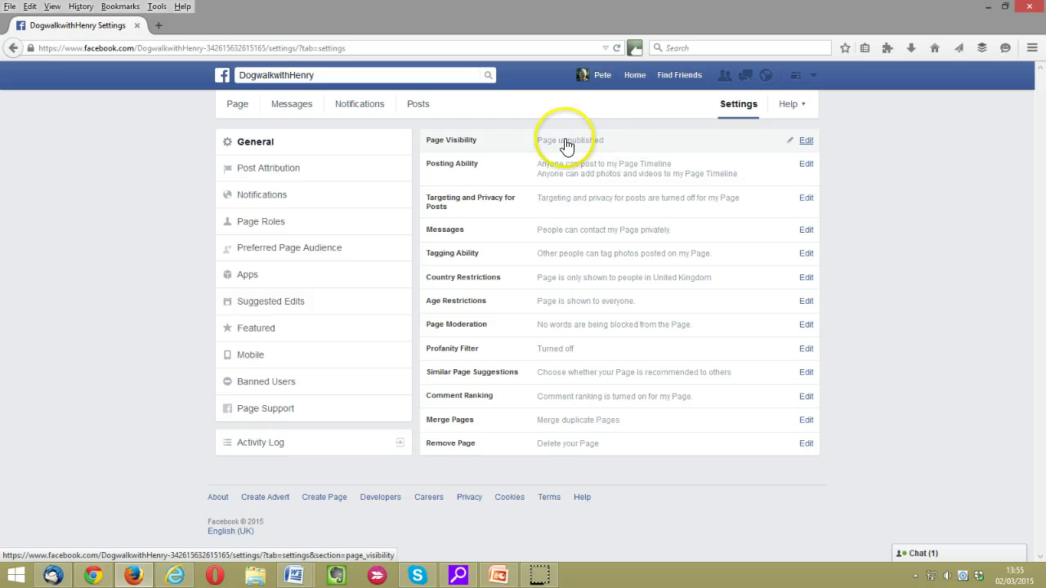
left_click(805, 141)
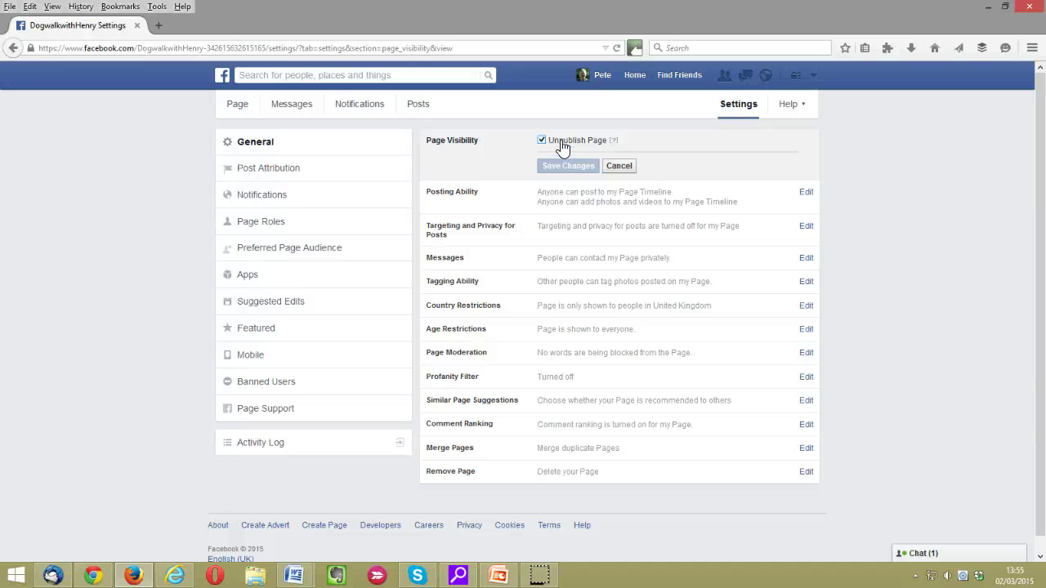
left_click(562, 144)
left_click(566, 166)
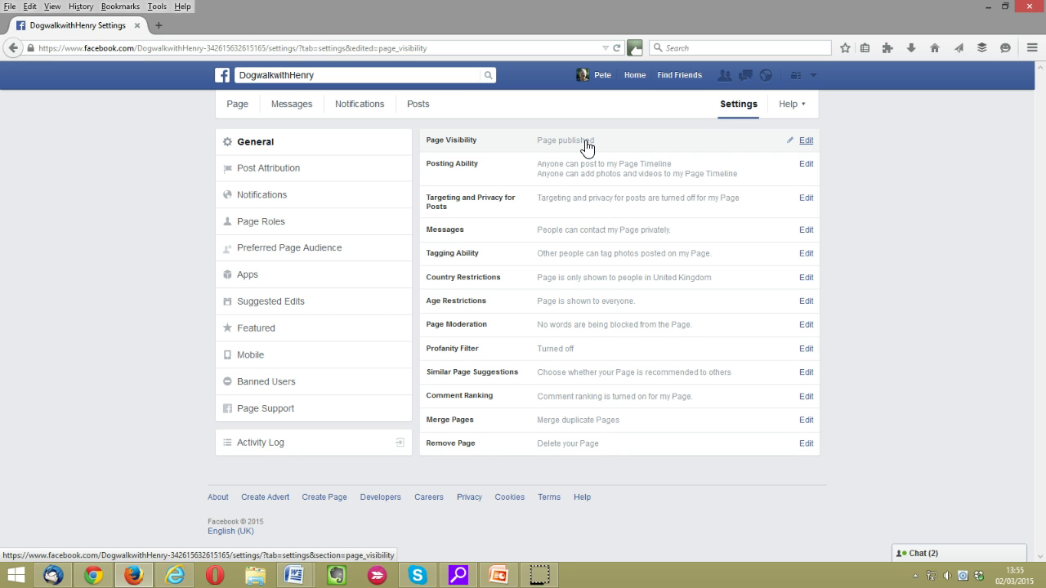
Step: Examine the page's Posting Ability options and its Targeting and Privacy for Posts option, cancelling both edits
left_click(592, 173)
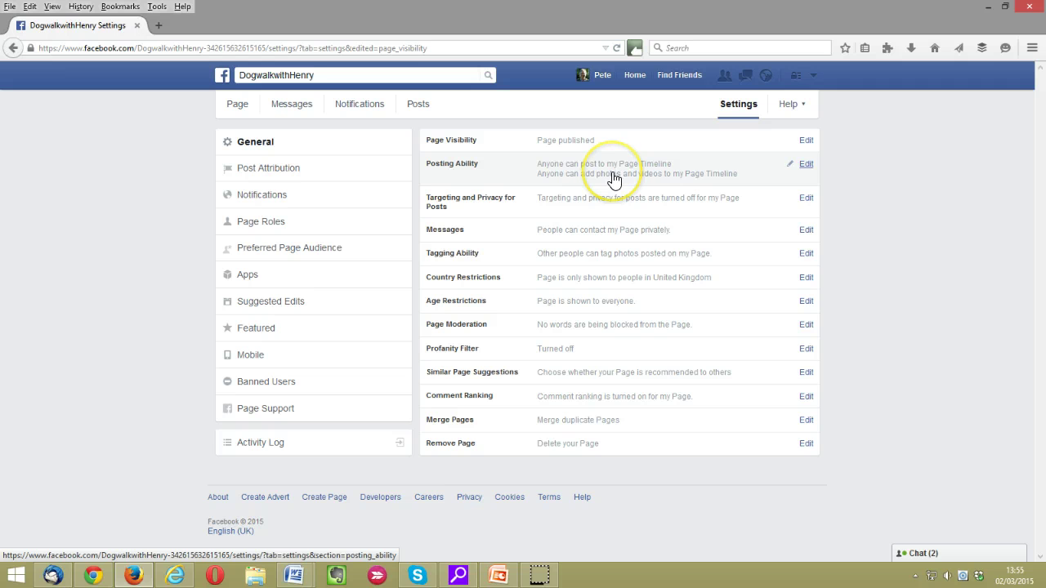
left_click(806, 165)
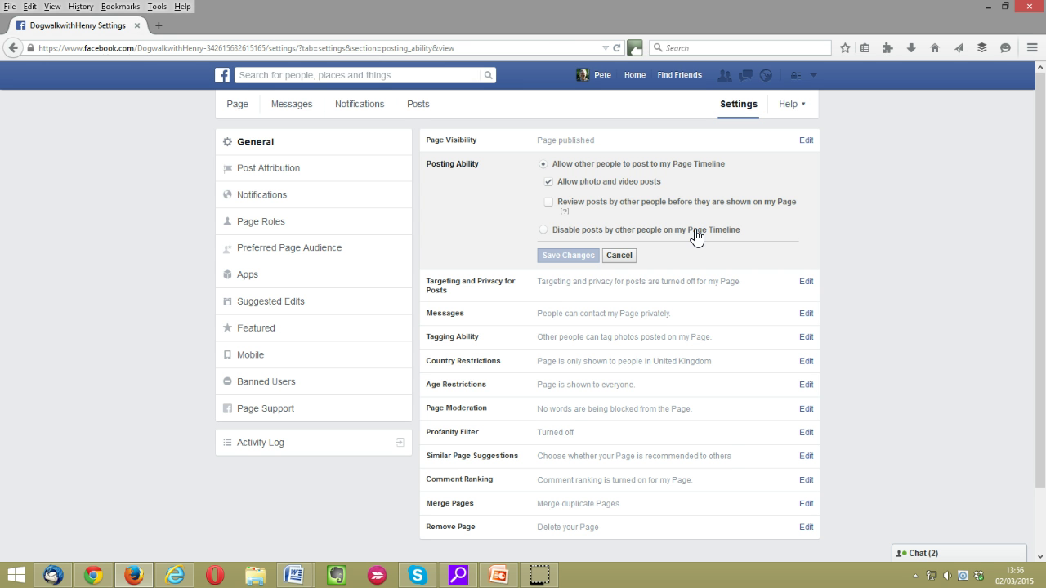
left_click(619, 255)
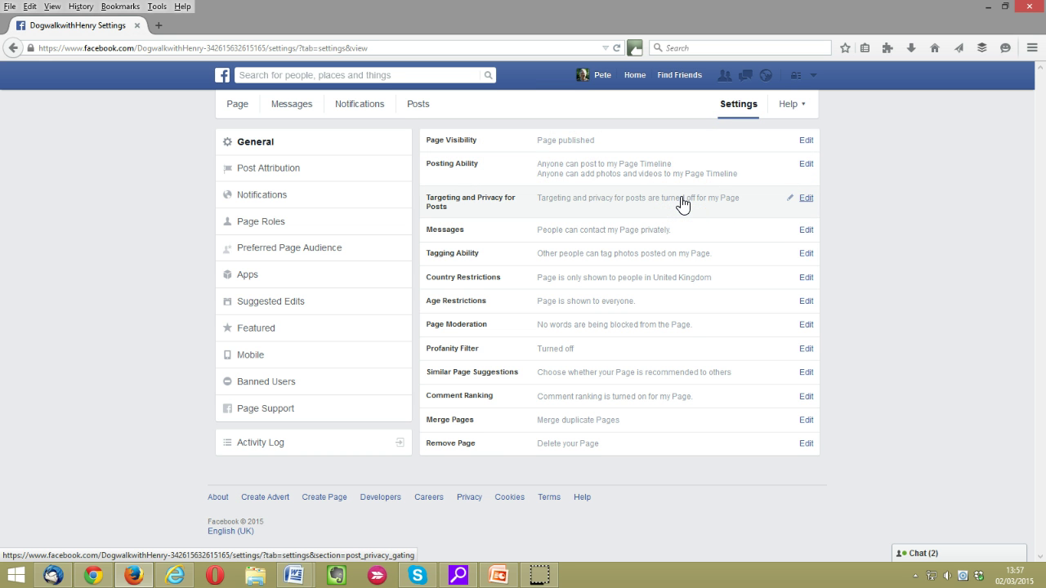
left_click(806, 199)
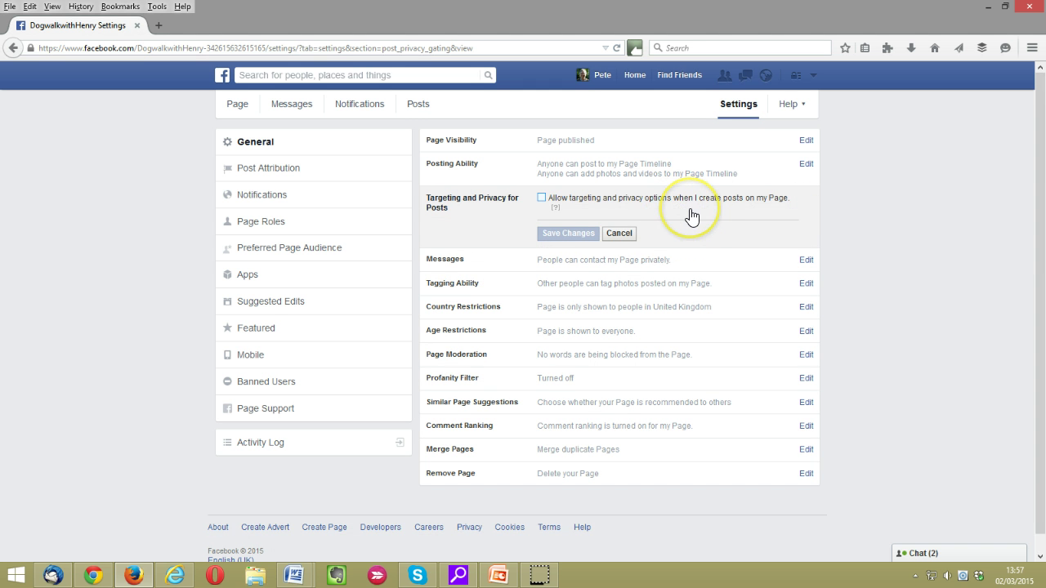
left_click(624, 234)
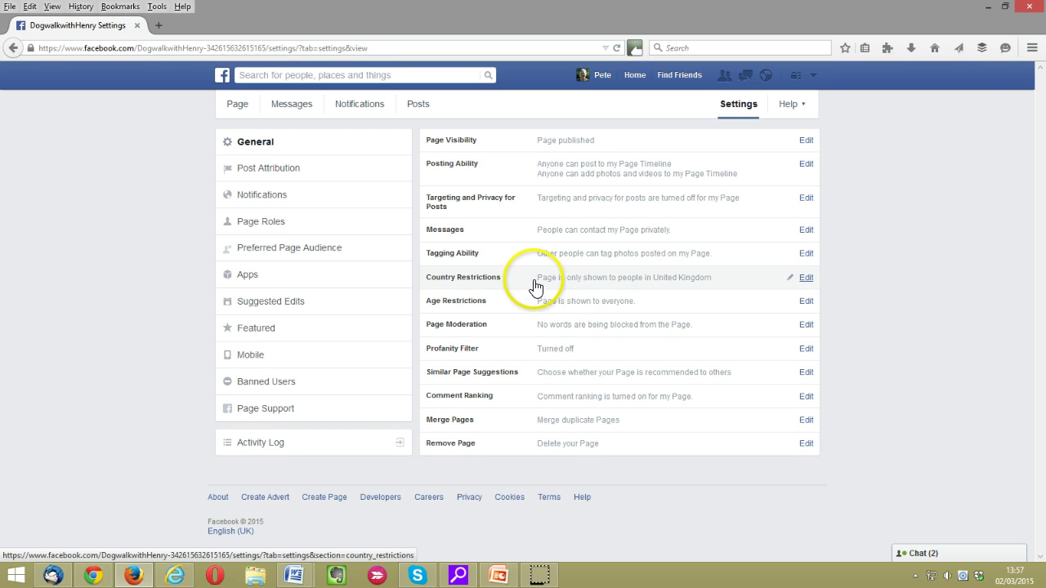
Step: Try adding United States to the page's Country Restrictions, remove it again and cancel the edit
left_click(645, 279)
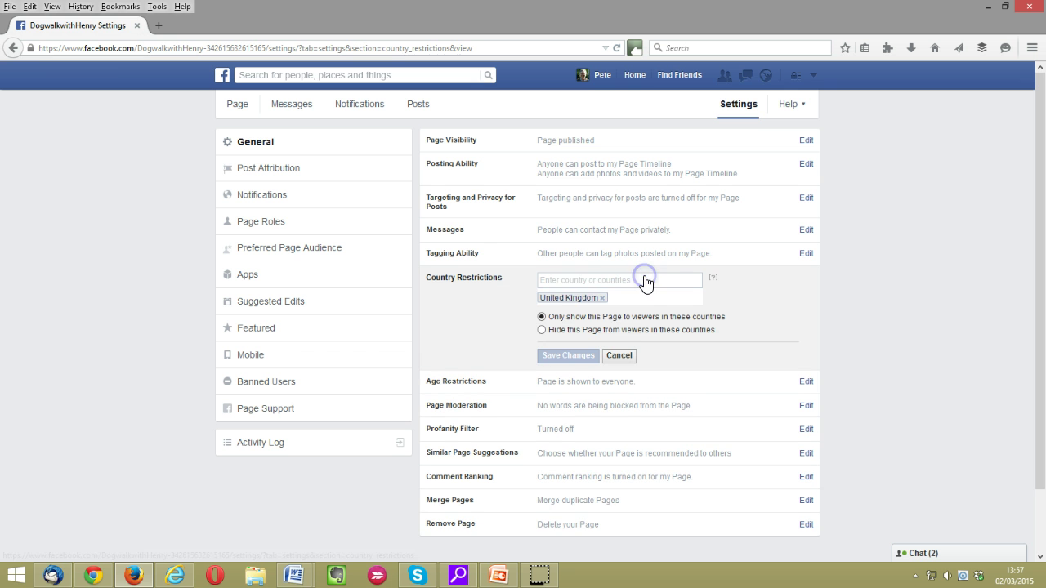
left_click(600, 280)
type("U")
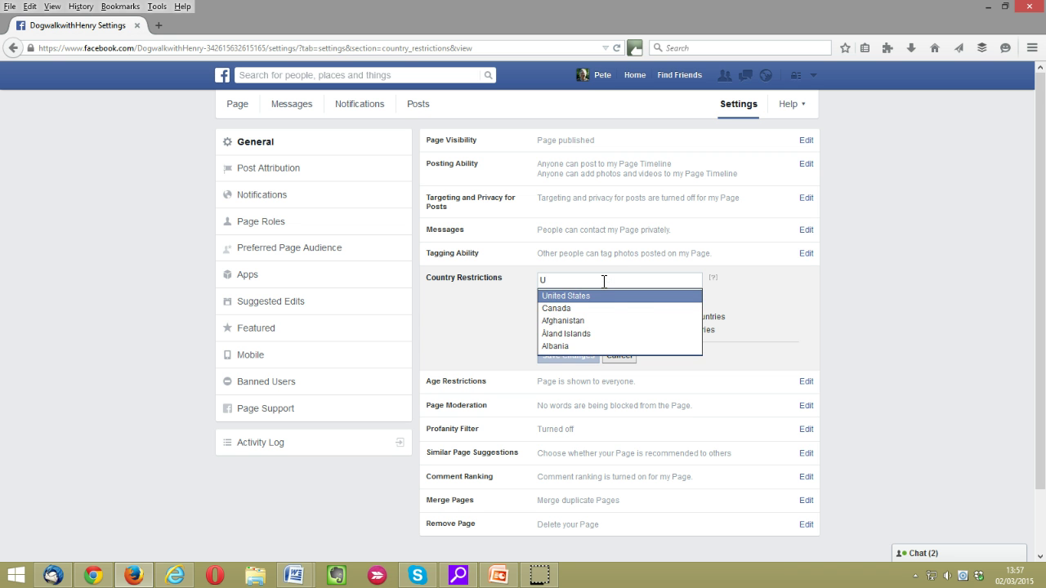
left_click(605, 293)
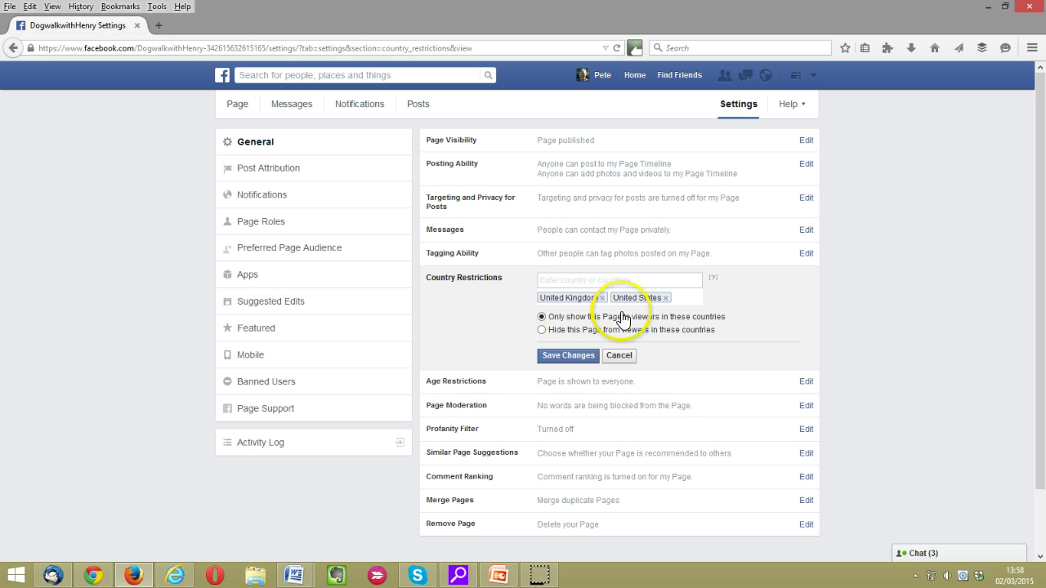
left_click(666, 297)
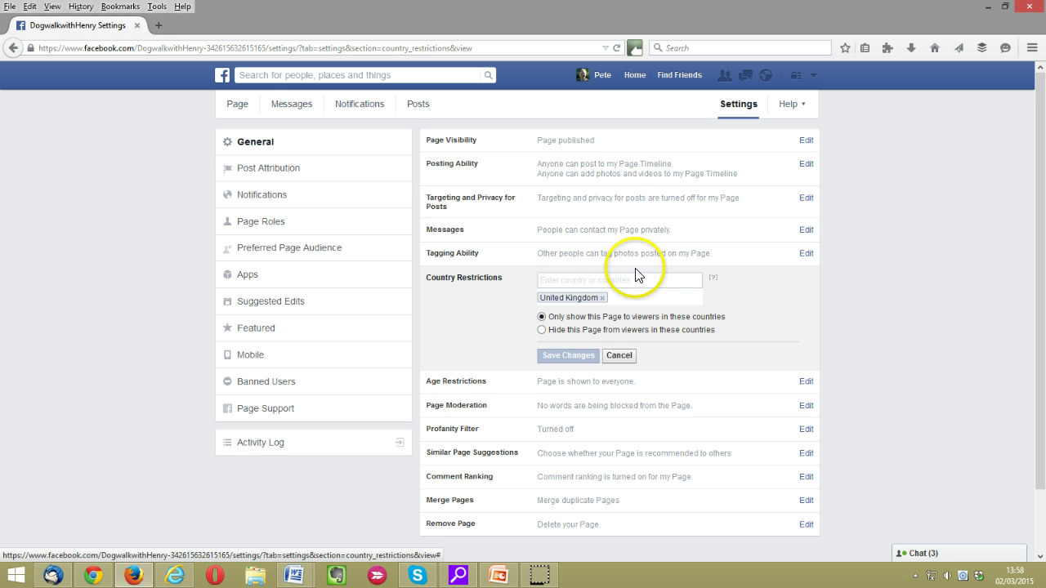
left_click(578, 355)
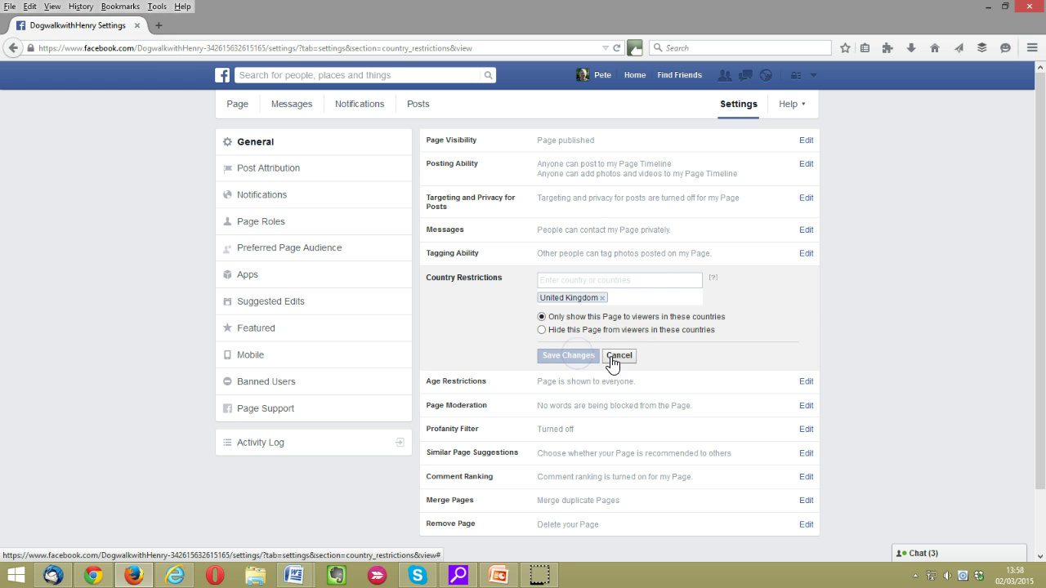
left_click(627, 360)
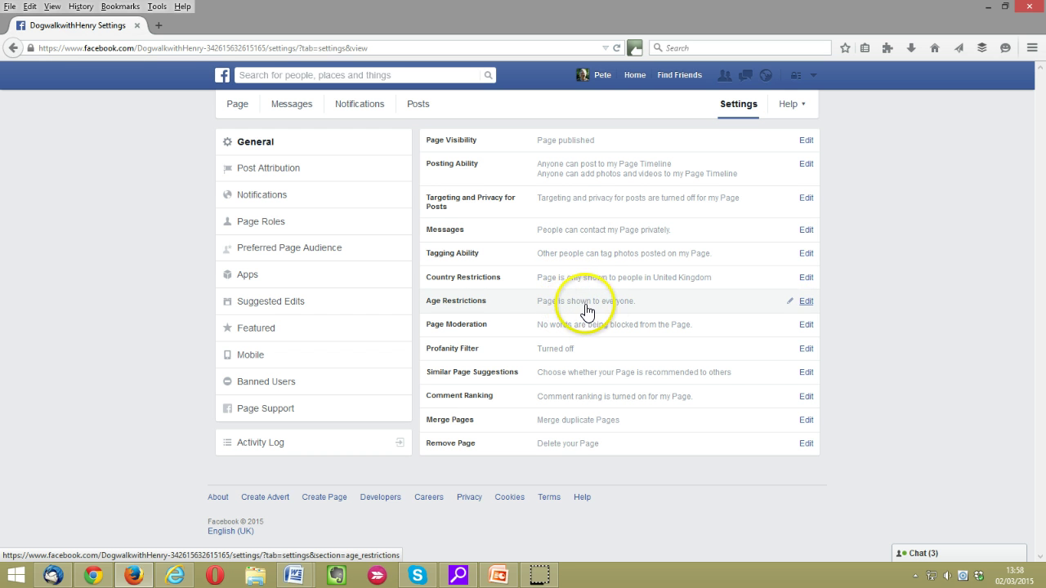
Step: Examine the available Age Restrictions choices, keep Anyone (13+) and cancel the edit
left_click(805, 302)
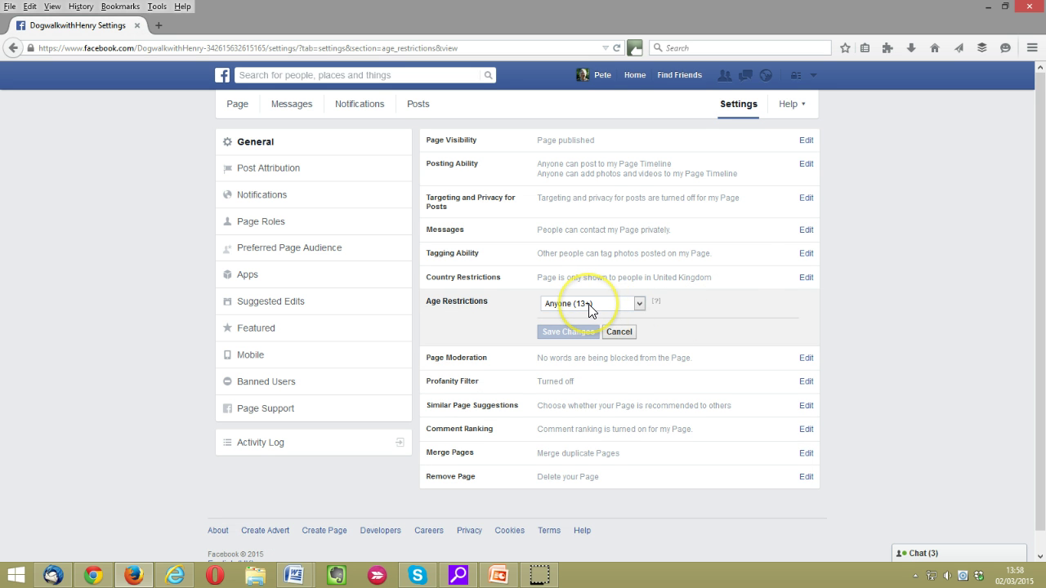
left_click(639, 303)
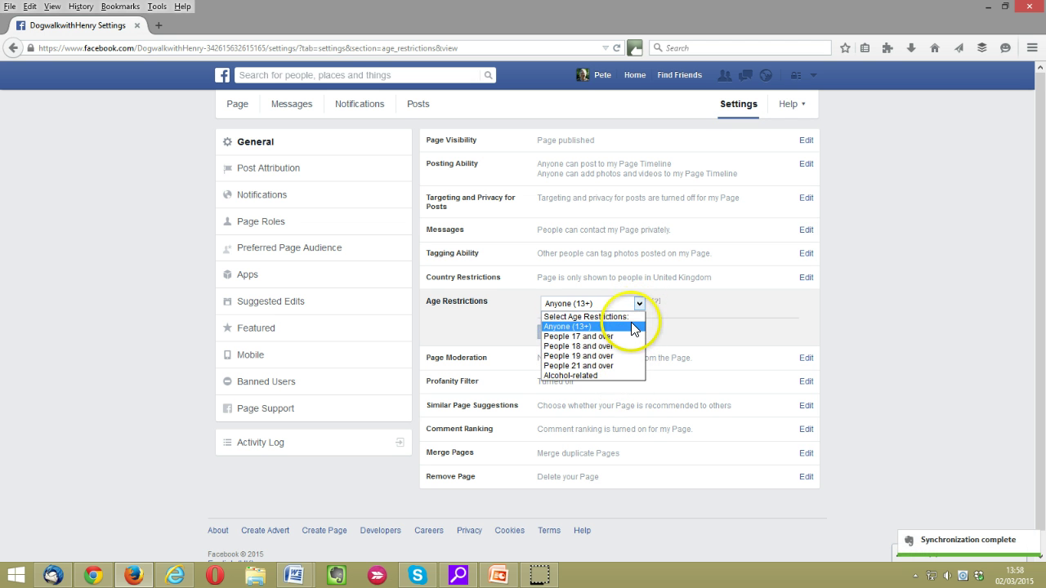
left_click(629, 326)
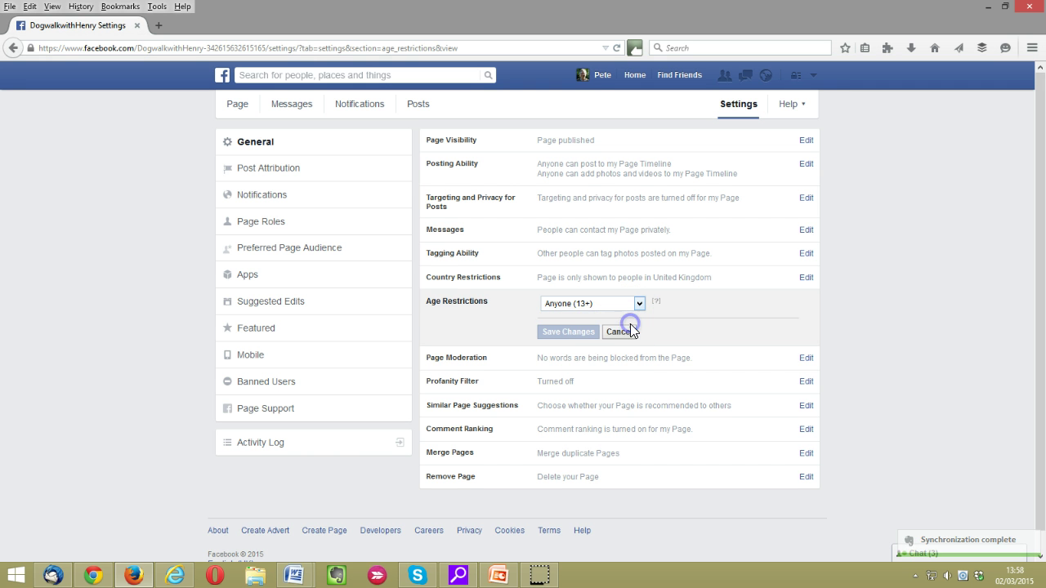
left_click(615, 333)
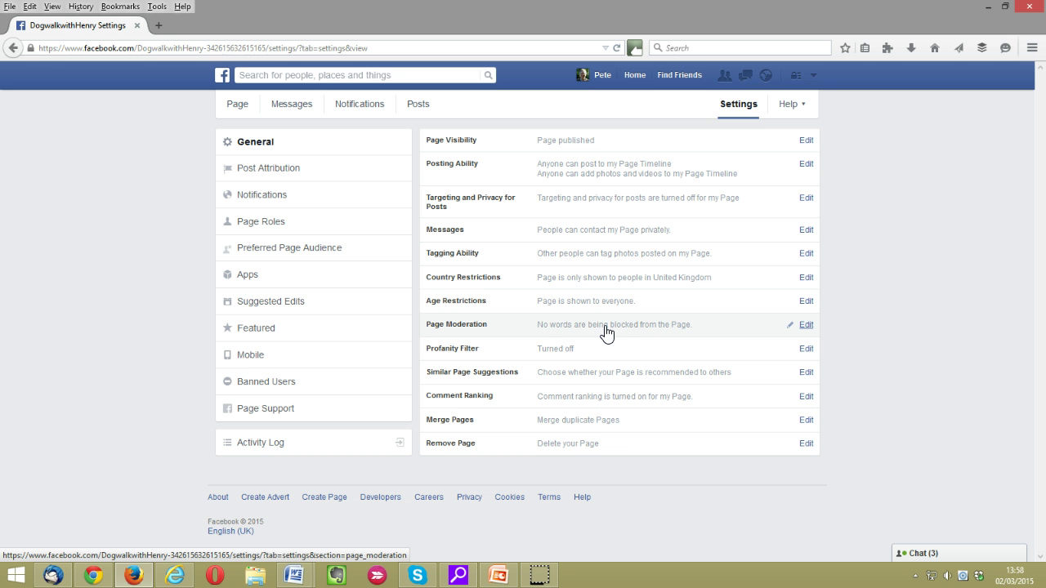
Step: Examine the Page Moderation setting for blocking posts or comments by word, and cancel the edit
left_click(564, 356)
left_click(587, 331)
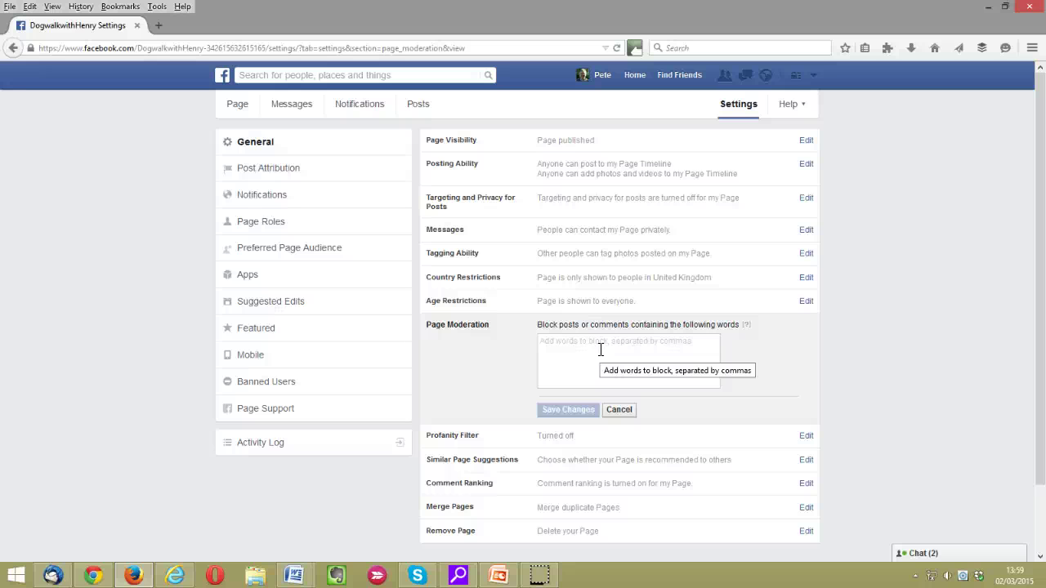
left_click(620, 411)
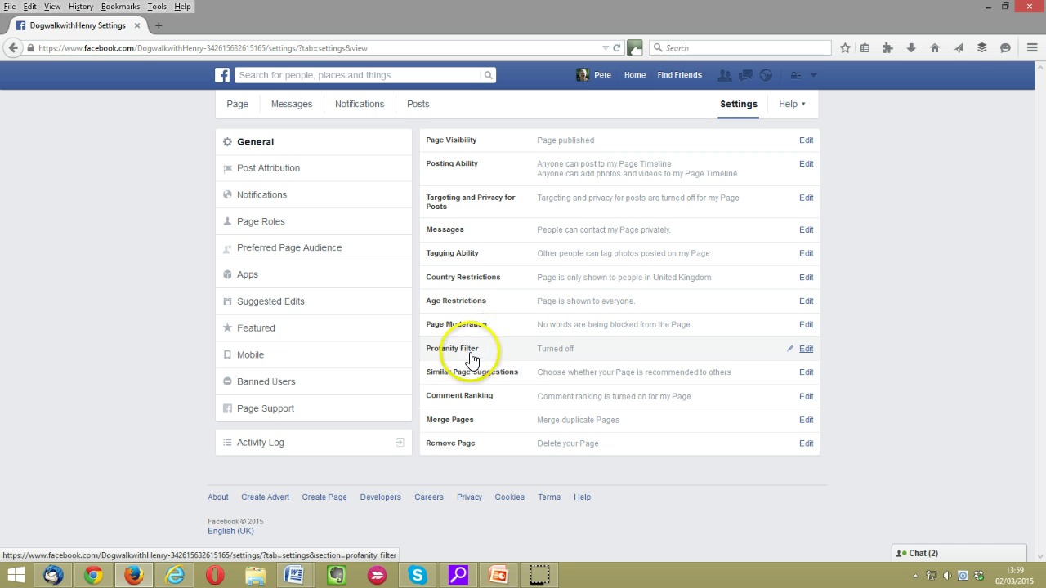
Step: Examine the available Profanity Filter levels, keep Off and cancel the edit
left_click(553, 354)
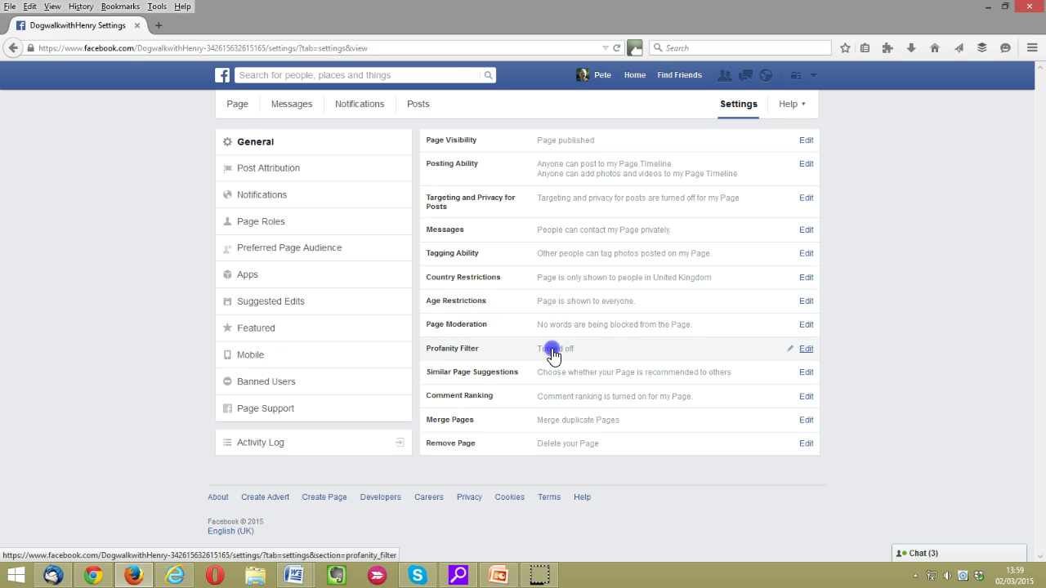
left_click(552, 352)
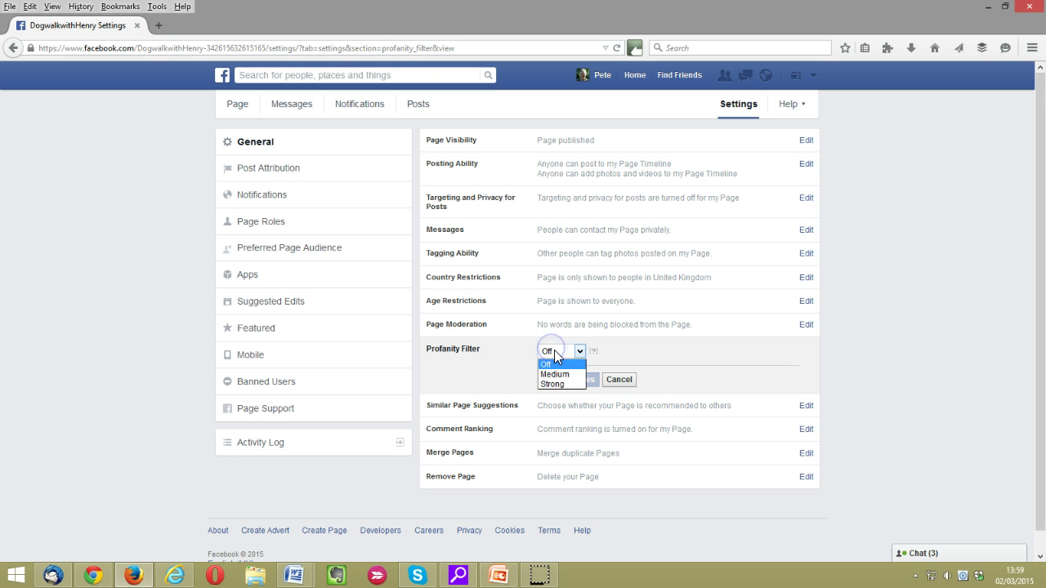
left_click(554, 350)
mouse_move(594, 353)
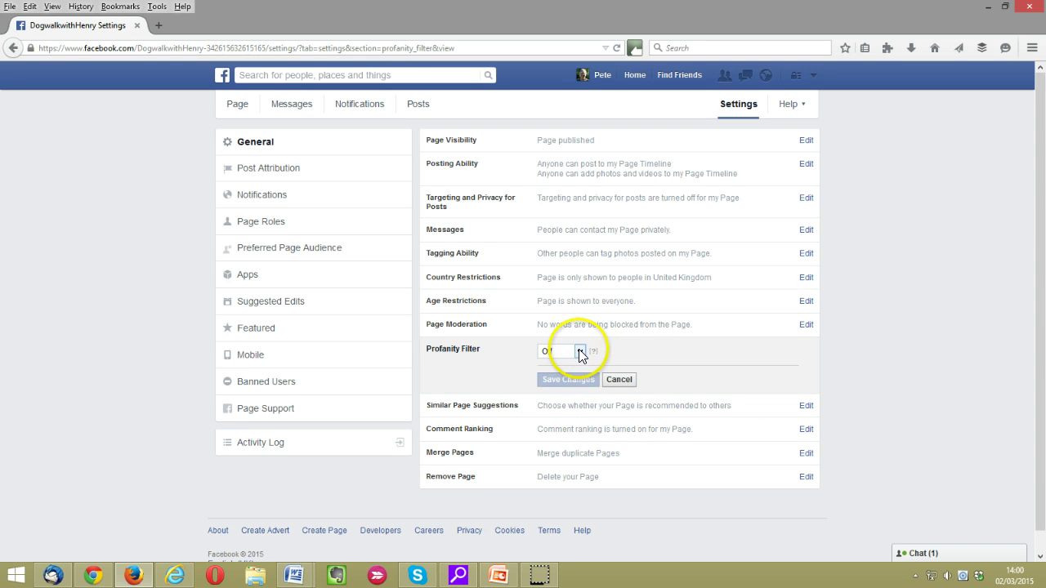
left_click(580, 352)
left_click(579, 351)
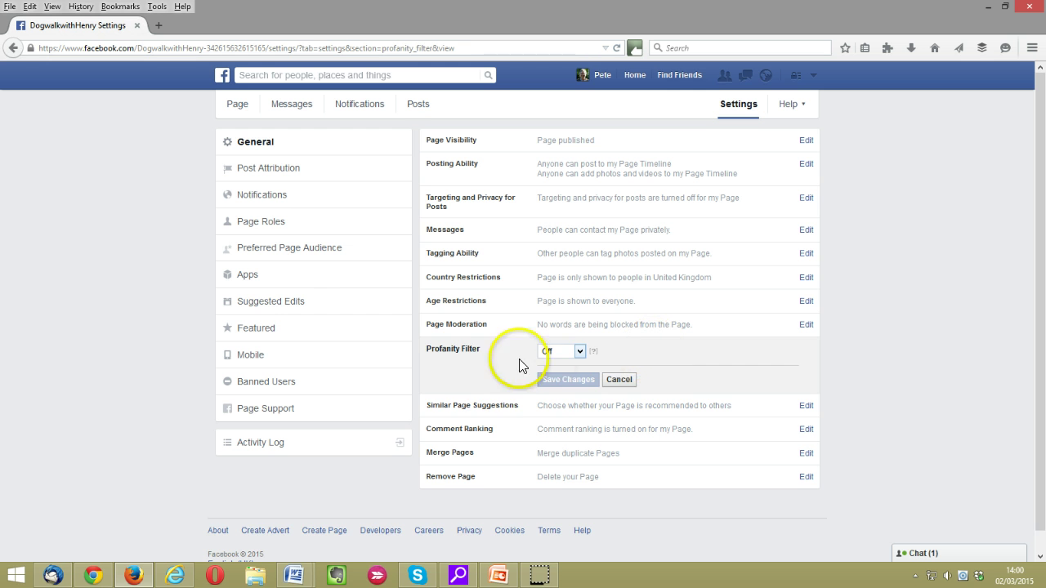
left_click(618, 380)
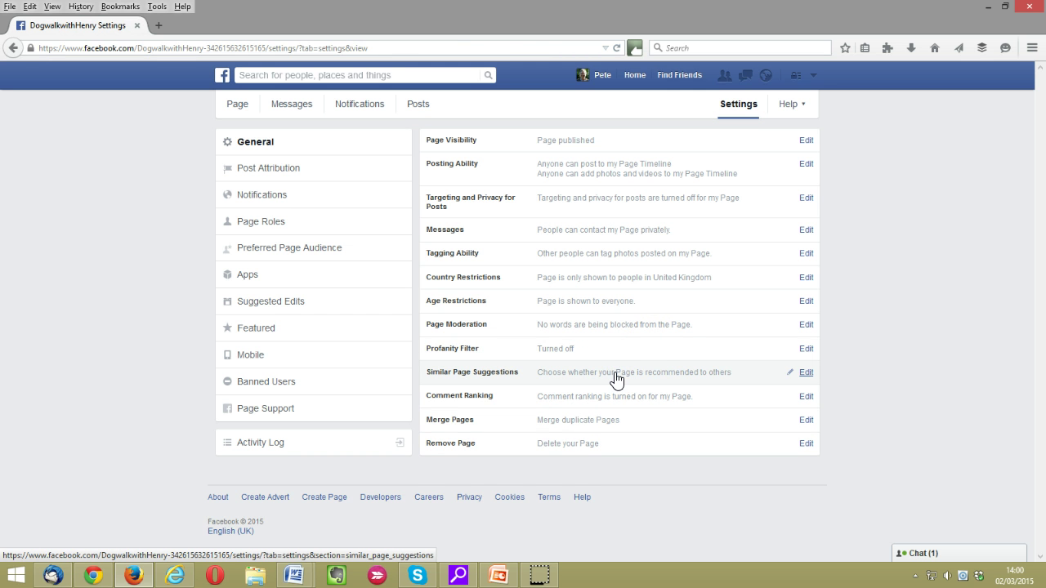
Step: Review the Similar Page Suggestions, Comment Ranking, Merge Pages and Remove Page entries in the general settings
left_click(638, 375)
left_click(682, 399)
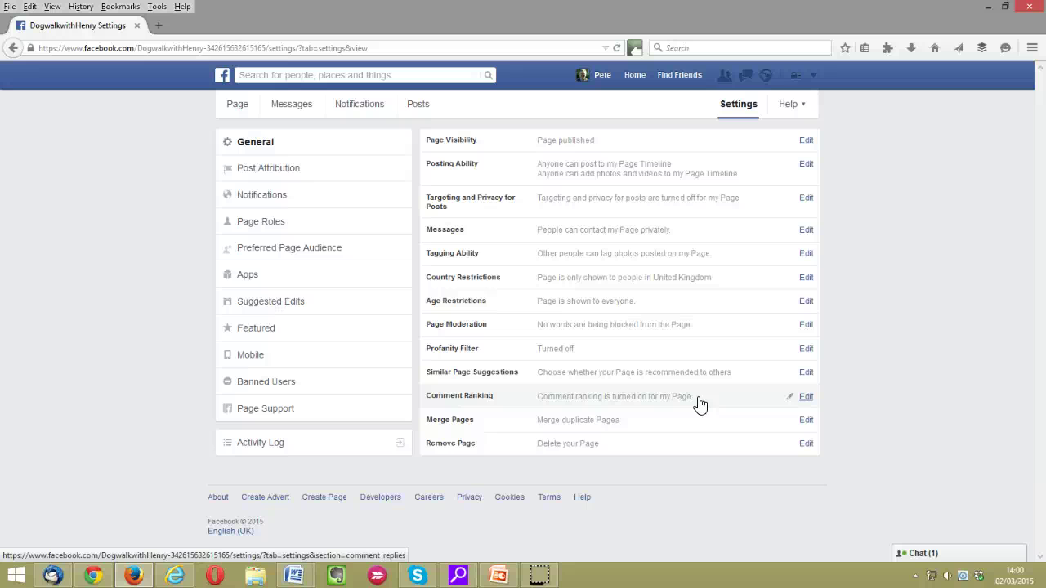
left_click(579, 445)
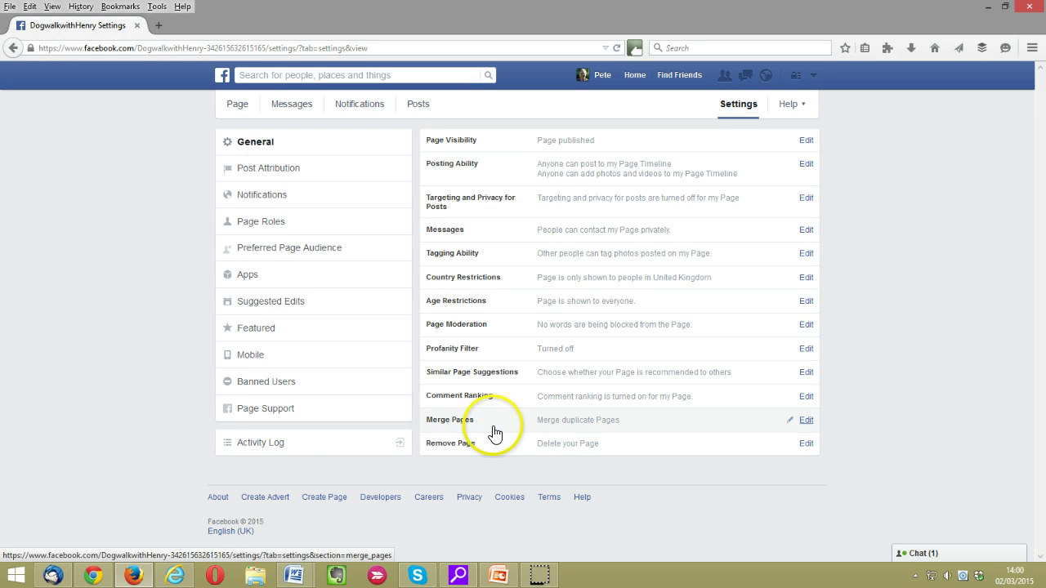
left_click(616, 427)
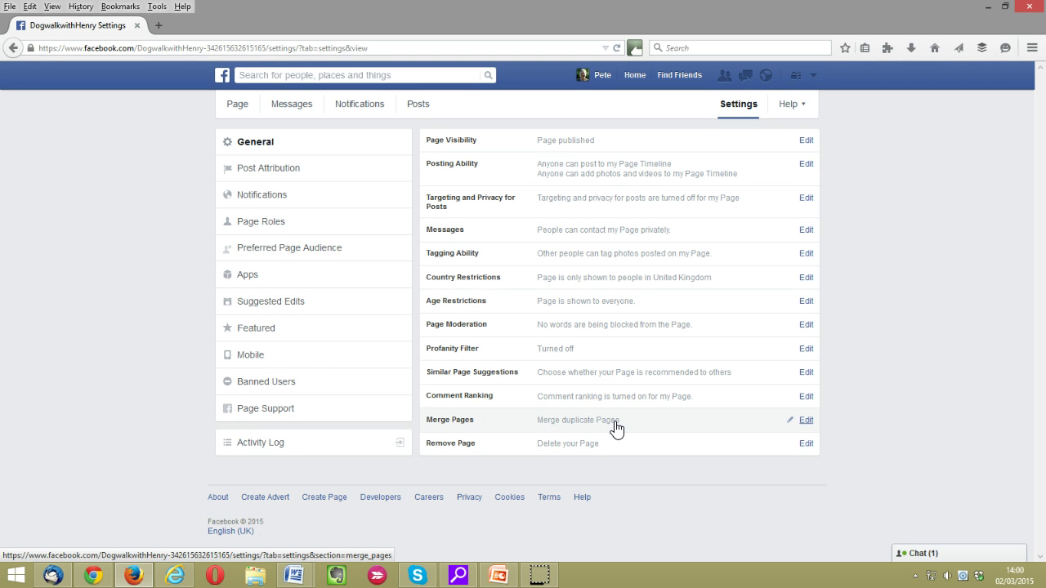
left_click(603, 448)
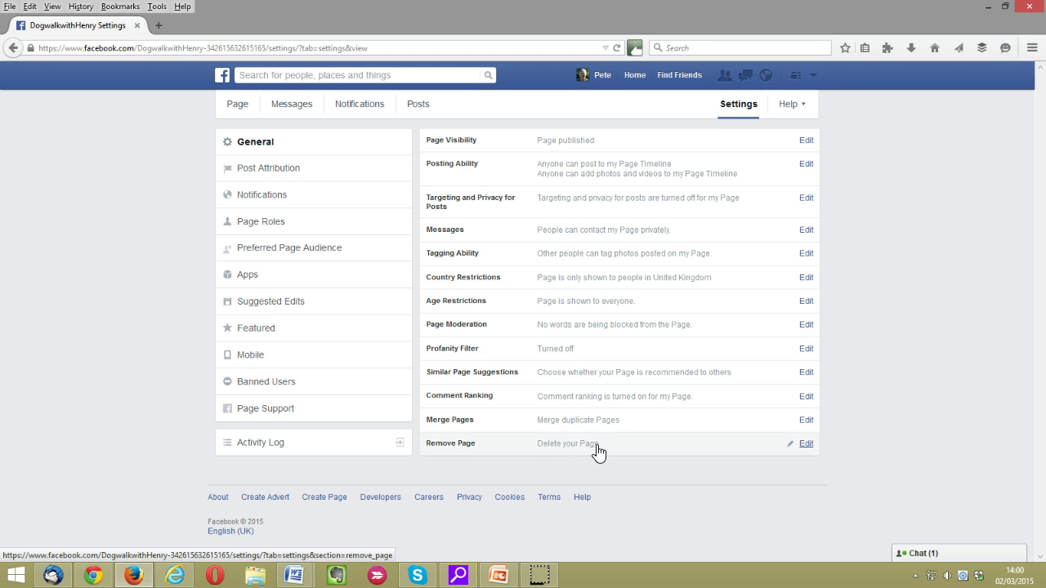
Step: Review the page's Post Attribution options and its Facebook and email notification settings
left_click(288, 170)
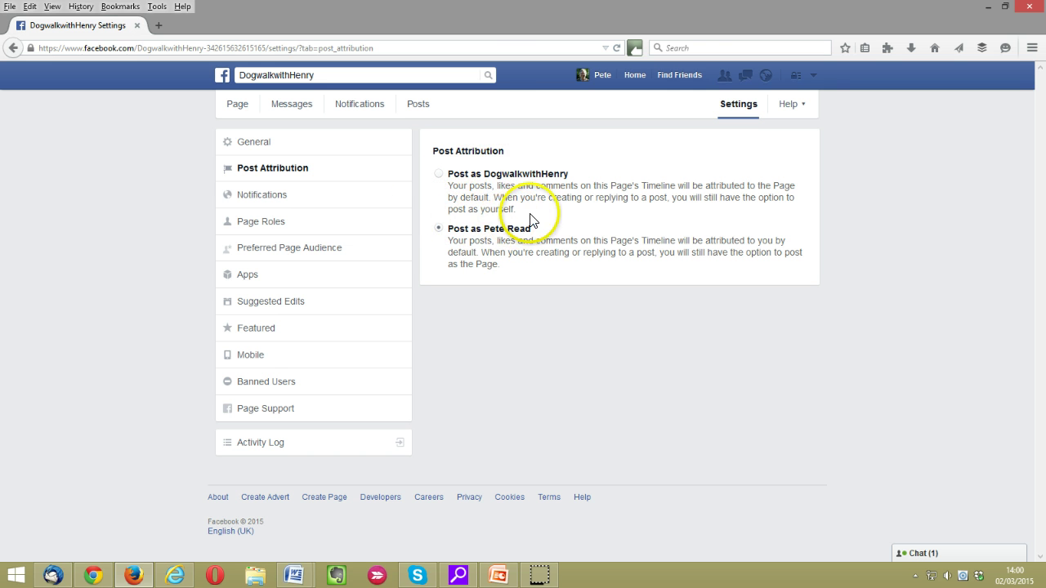
left_click(275, 200)
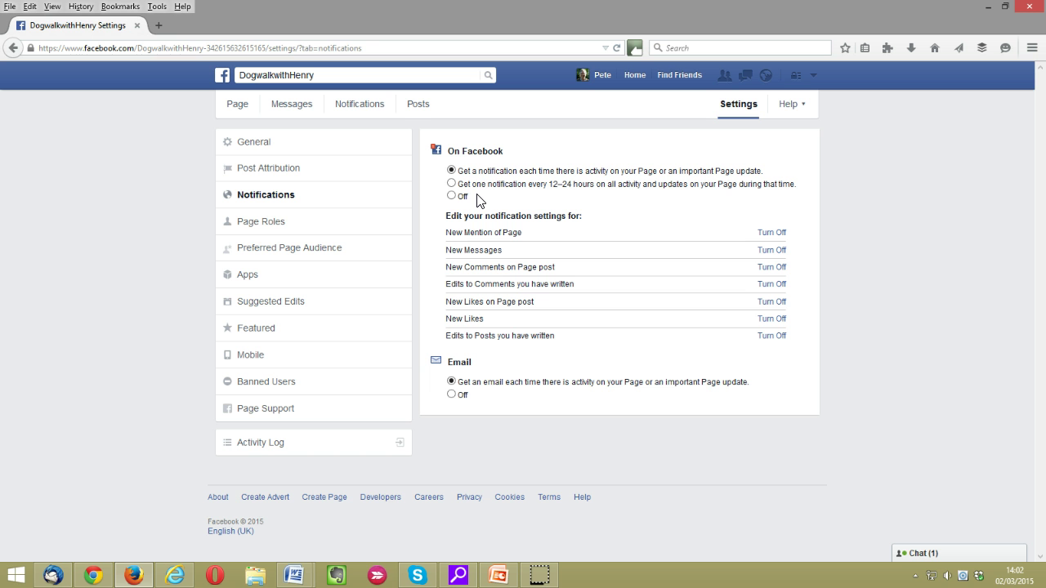
Step: Examine the Page Roles settings, including the role choices for adding another person to the page
left_click(260, 222)
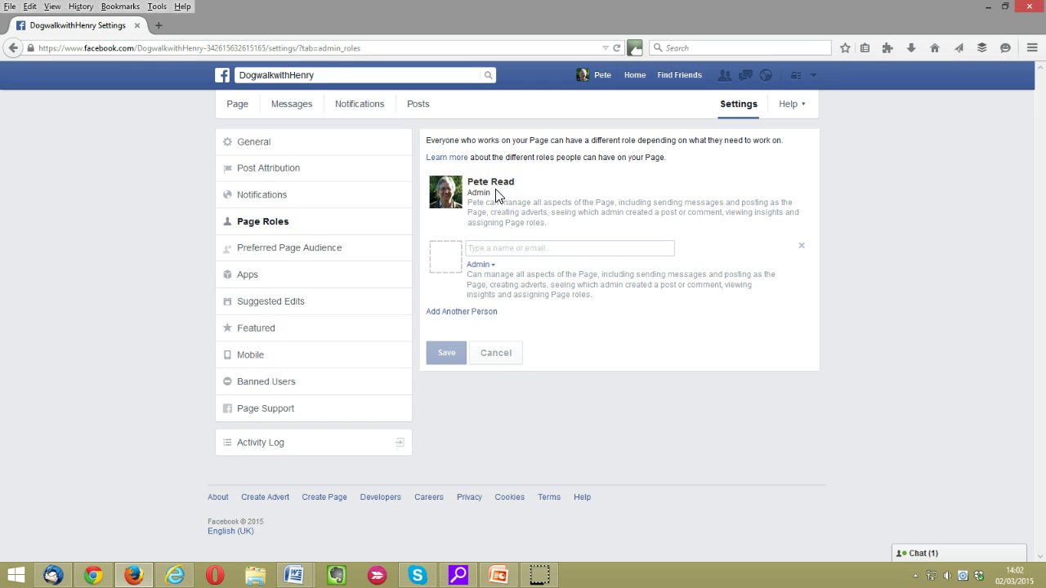
left_click(488, 265)
left_click(475, 245)
Step: Review the page's Preferred Page Audience, the apps on offer and the Suggested Edits
left_click(268, 247)
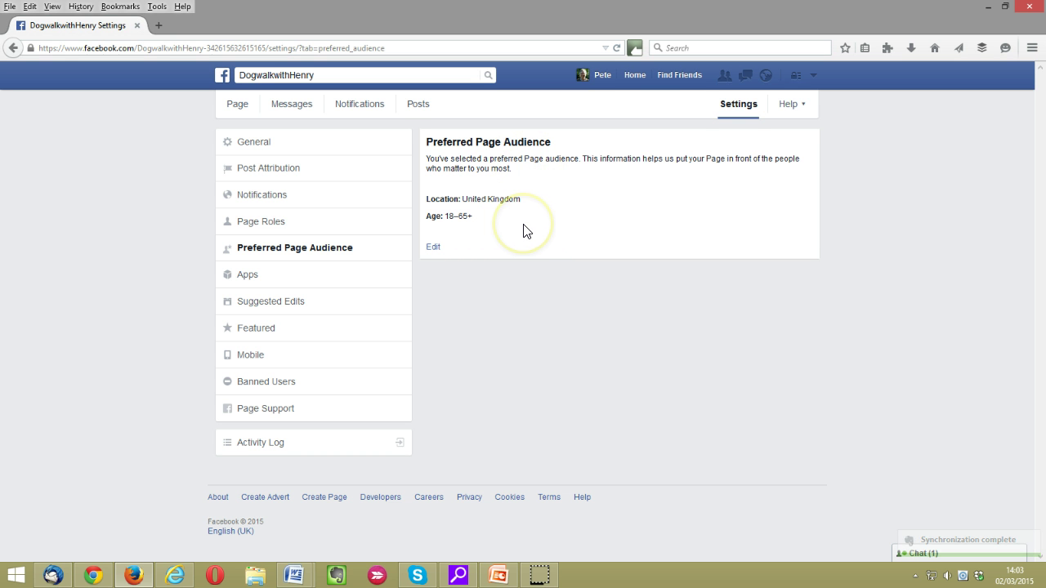
left_click(267, 278)
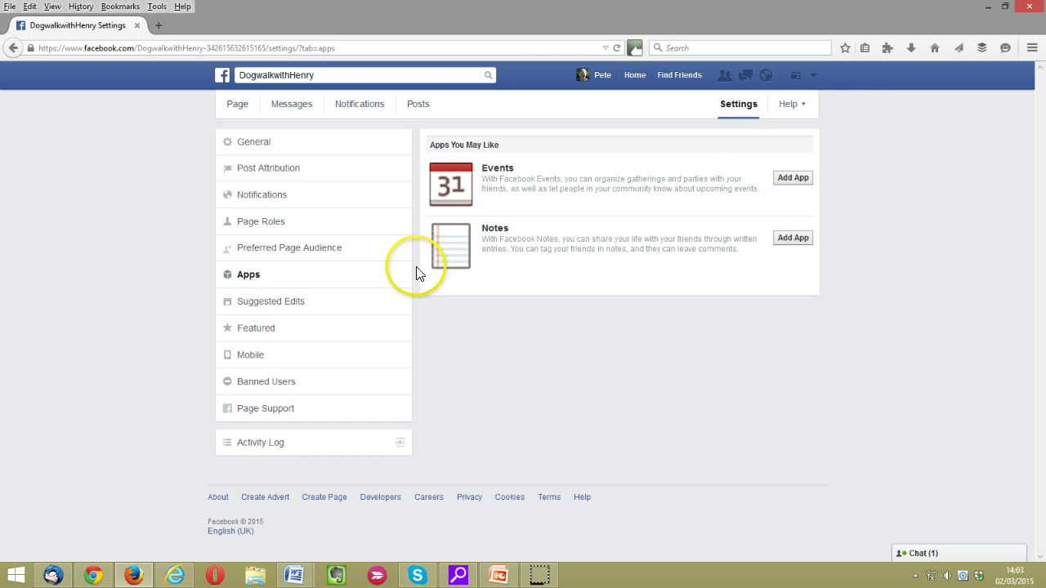
left_click(292, 303)
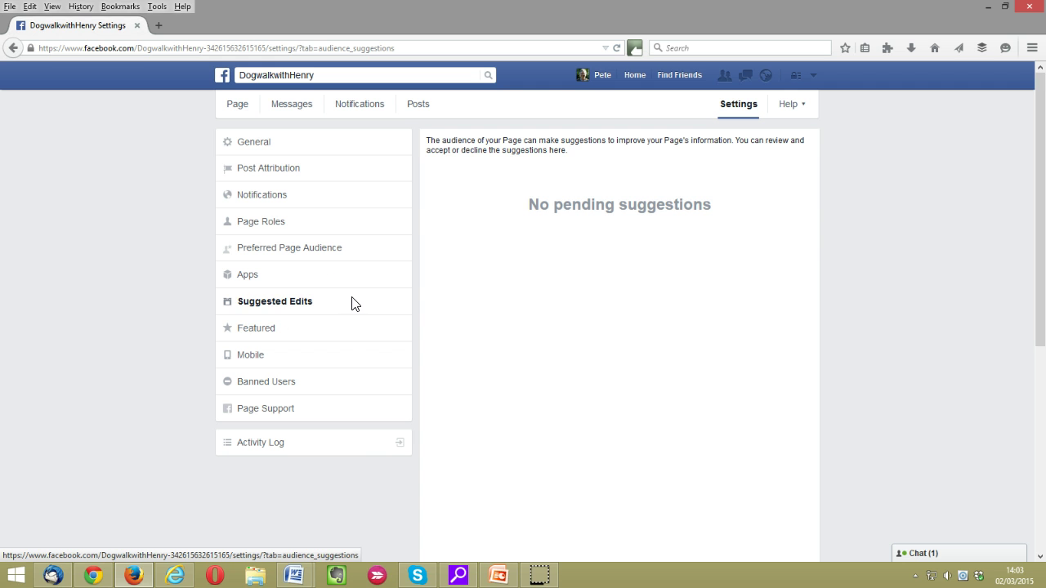
Step: Review the page's Featured, Mobile, Banned Users and Page Support settings
left_click(286, 329)
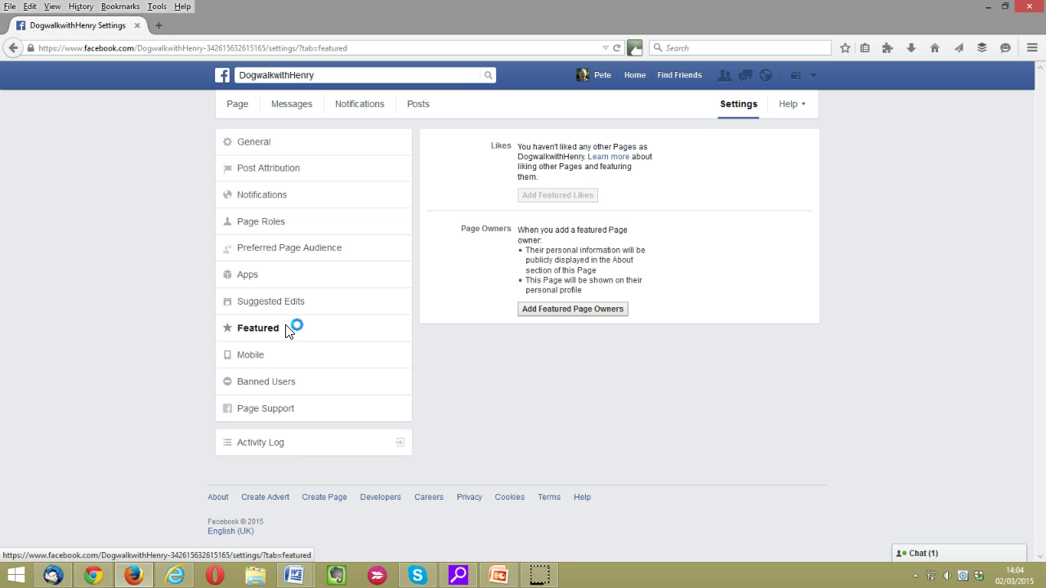
left_click(289, 356)
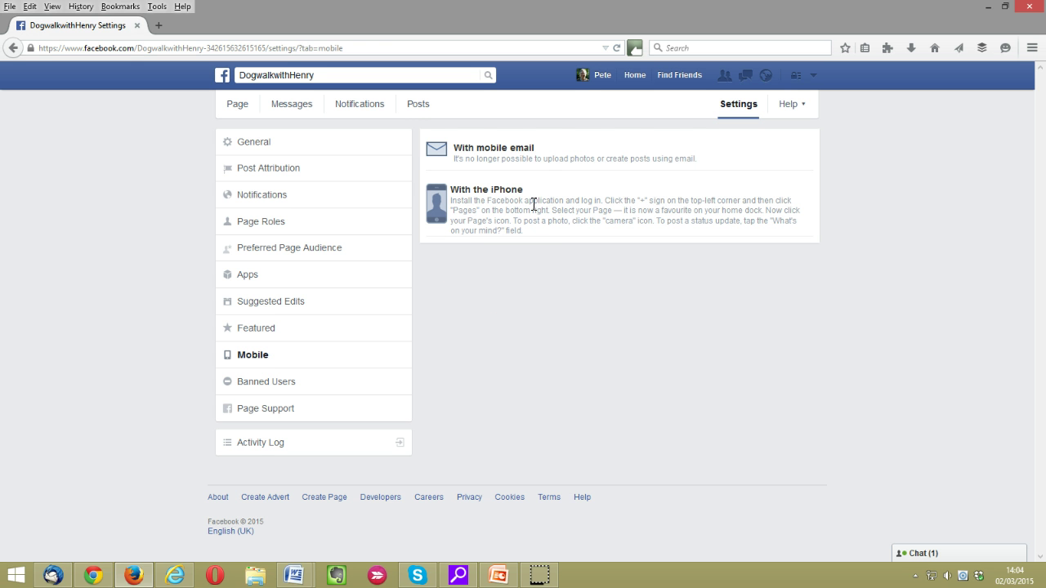
left_click(307, 383)
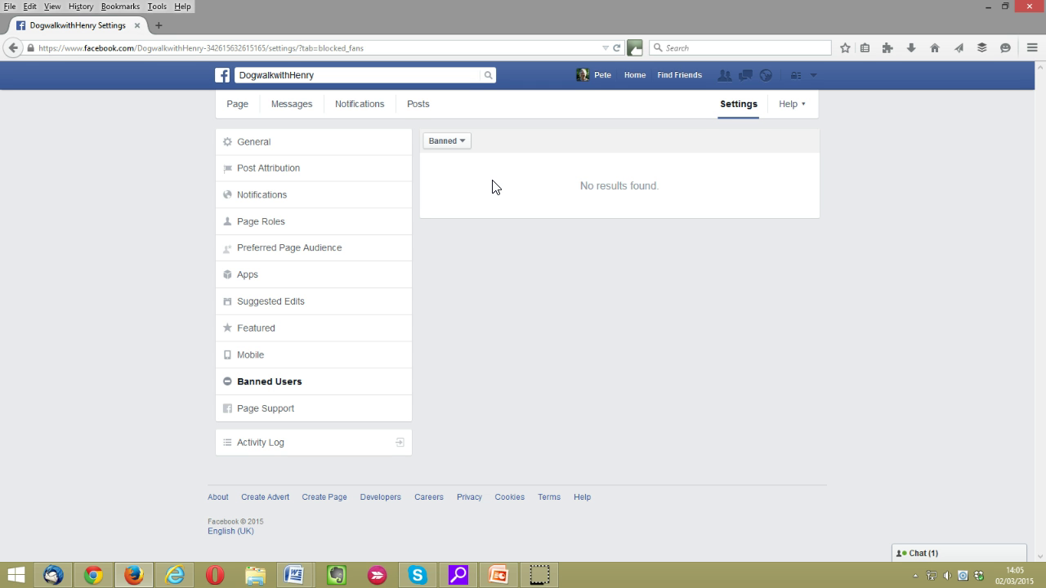
left_click(288, 412)
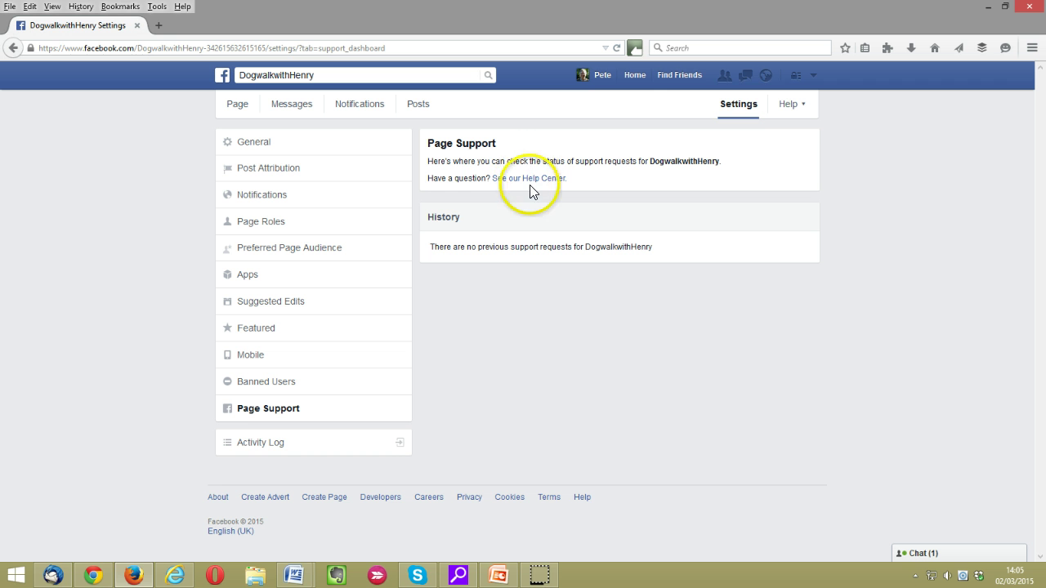
Step: Examine all entries in the page's Activity Log, and return to the DogwalkwithHenry page's Timeline
left_click(272, 443)
scroll(685, 212, "down", 3)
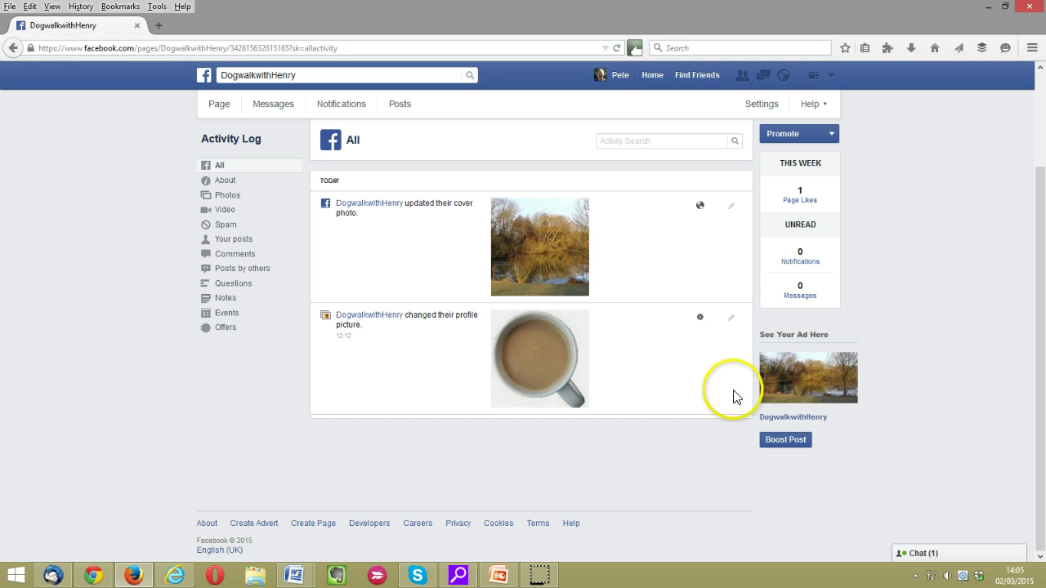
scroll(723, 432, "up", 3)
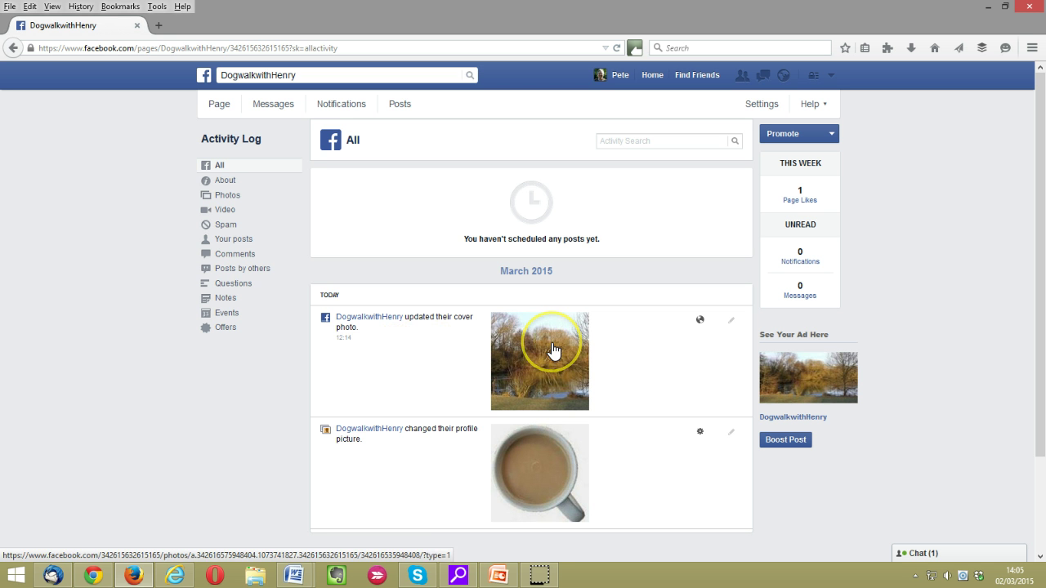
left_click(416, 379)
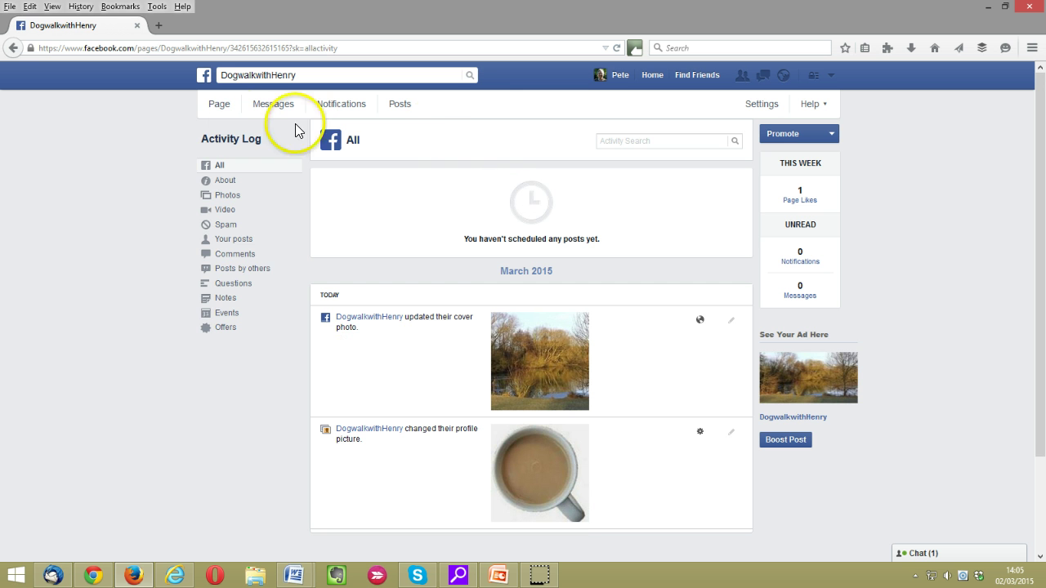
left_click(224, 104)
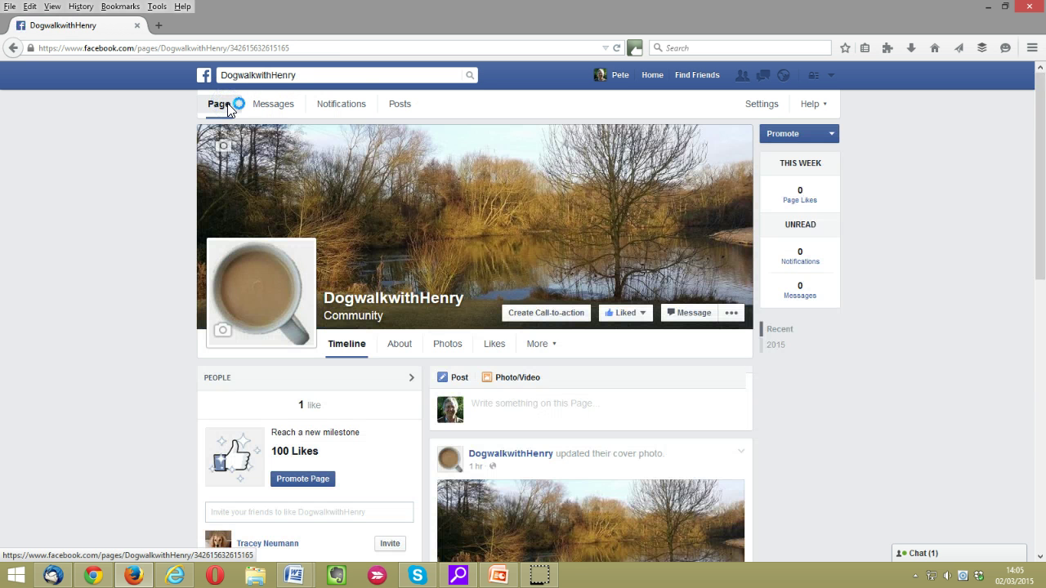